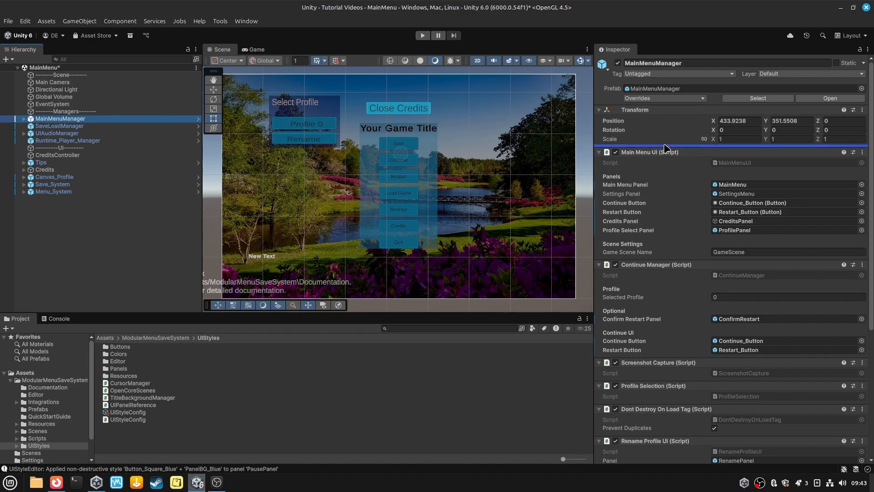
# Step: Assign MainMenuManager to Start_Button's On Click event and set its function to MainMenuUI.StartGame
pyautogui.click(737, 184)
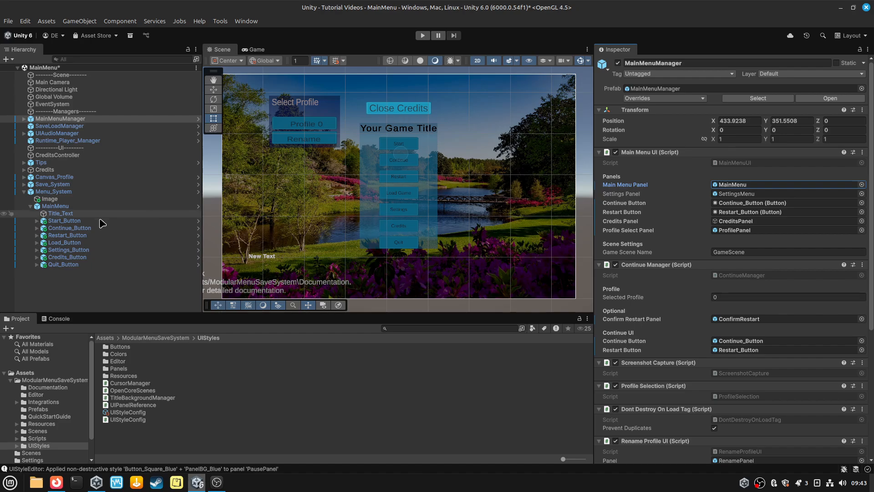
pyautogui.click(71, 223)
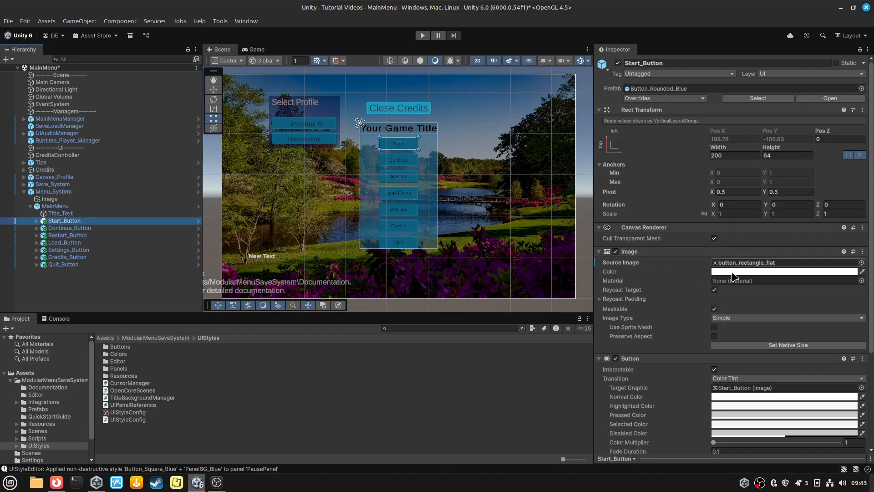
pyautogui.scroll(-5, 714, 353)
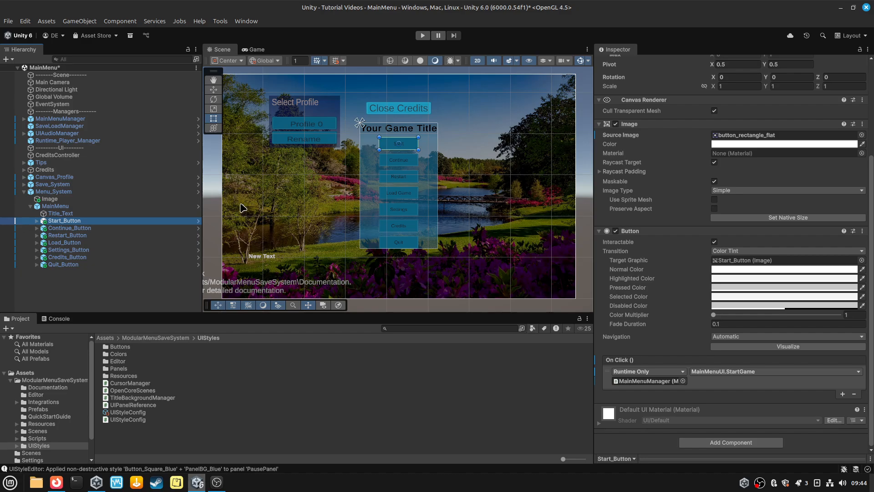
pyautogui.moveTo(78, 120); pyautogui.dragTo(655, 382)
pyautogui.click(721, 372)
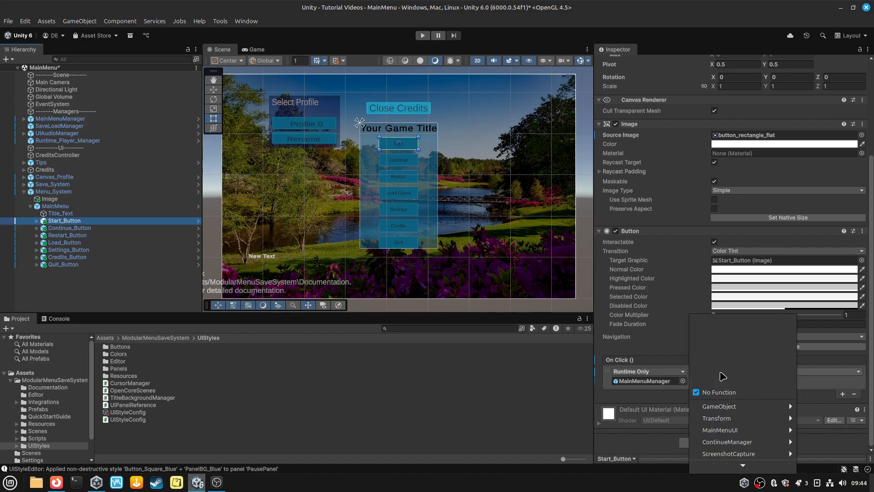
pyautogui.moveTo(727, 430)
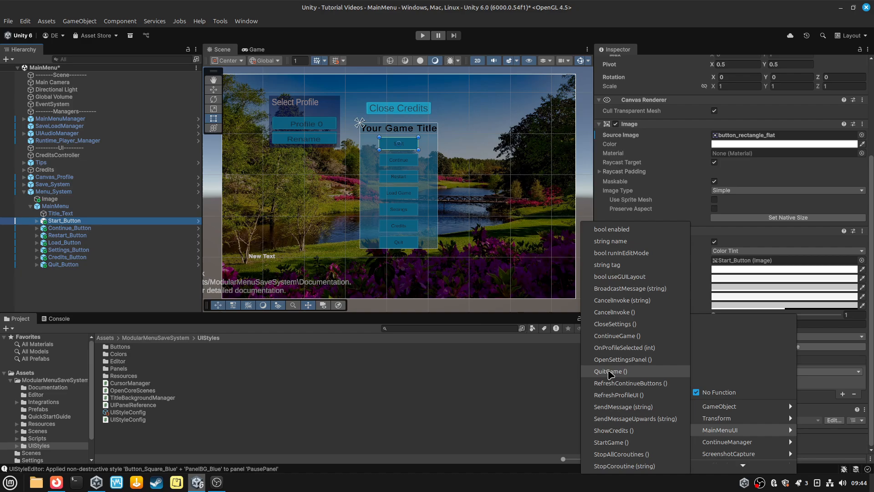
pyautogui.click(615, 443)
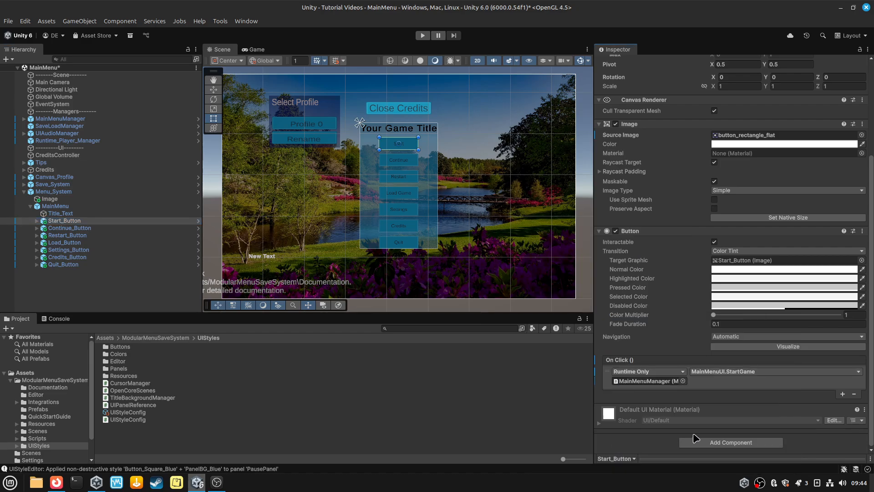
# Step: Examine the On Click events of the Continue, Restart, Load, Settings, Credits and Quit buttons
pyautogui.click(69, 227)
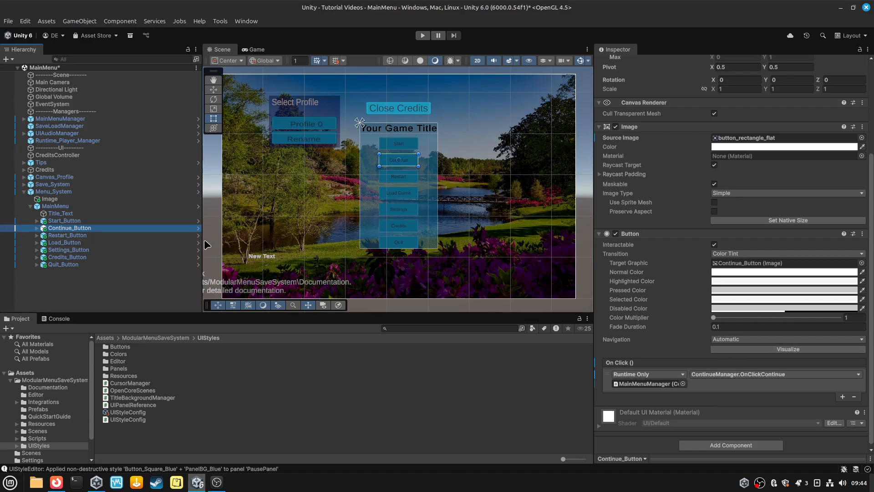
pyautogui.click(67, 236)
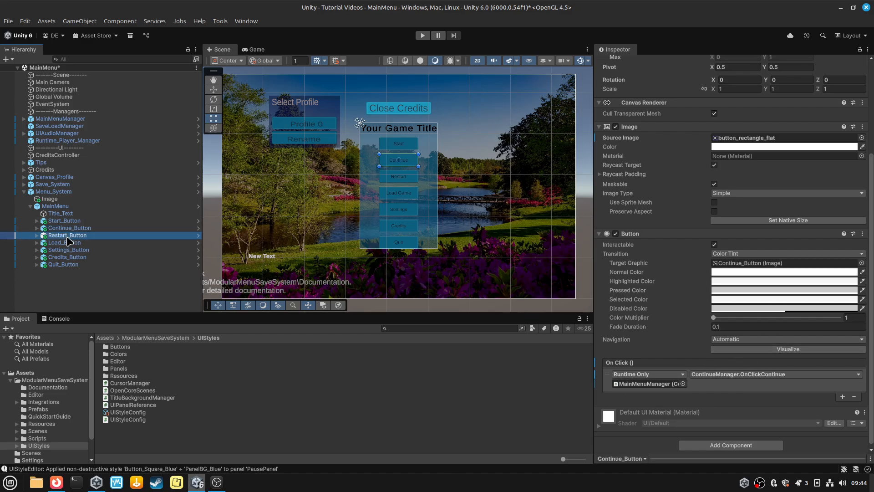
pyautogui.click(63, 243)
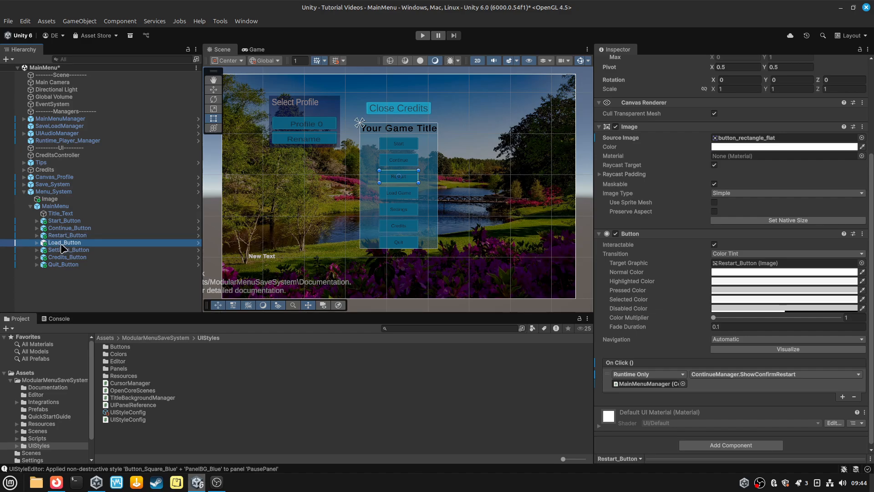
pyautogui.click(65, 250)
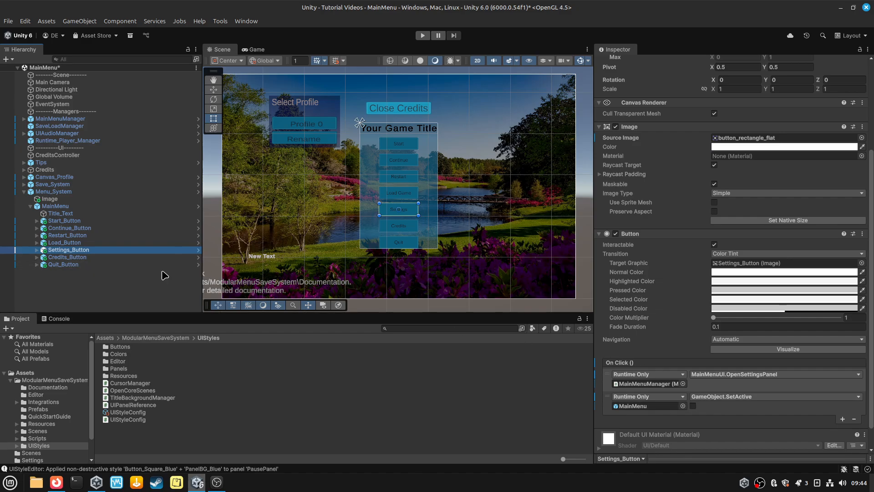
pyautogui.click(68, 256)
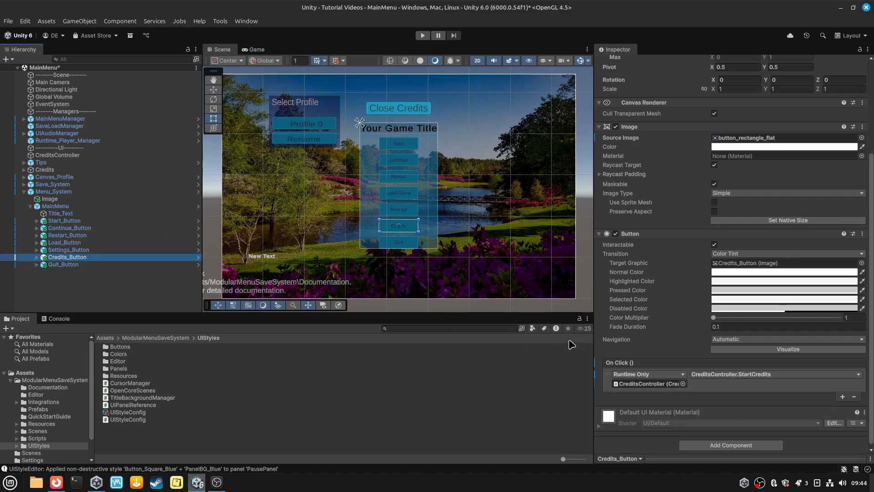
pyautogui.click(59, 264)
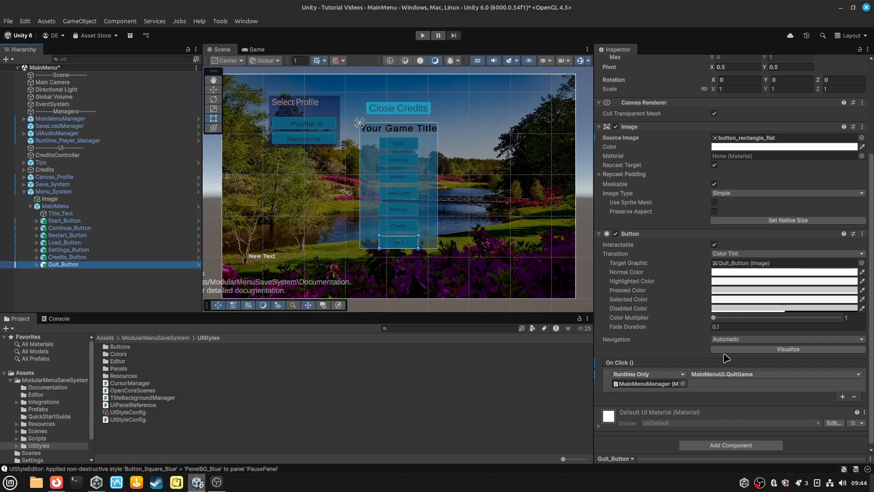
# Step: Collapse Menu_System, locate the Settings Panel object referenced by MainMenuManager, and expand its child objects
pyautogui.click(27, 200)
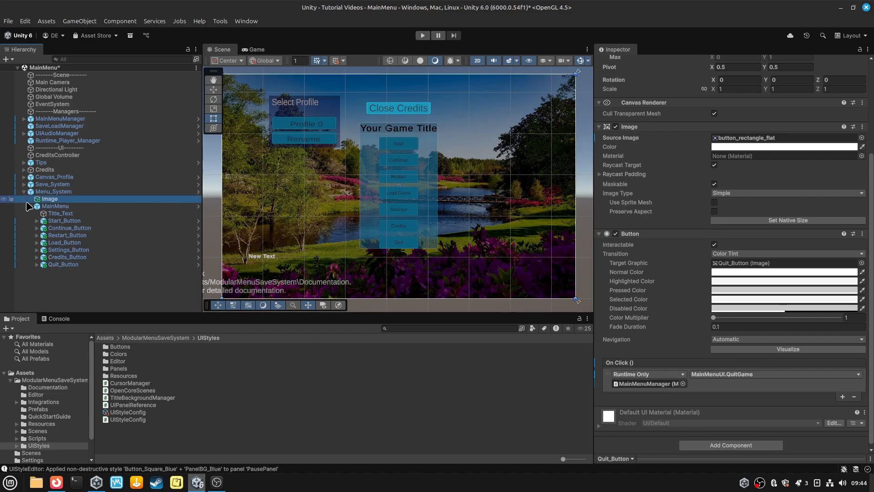
pyautogui.click(30, 206)
pyautogui.click(24, 192)
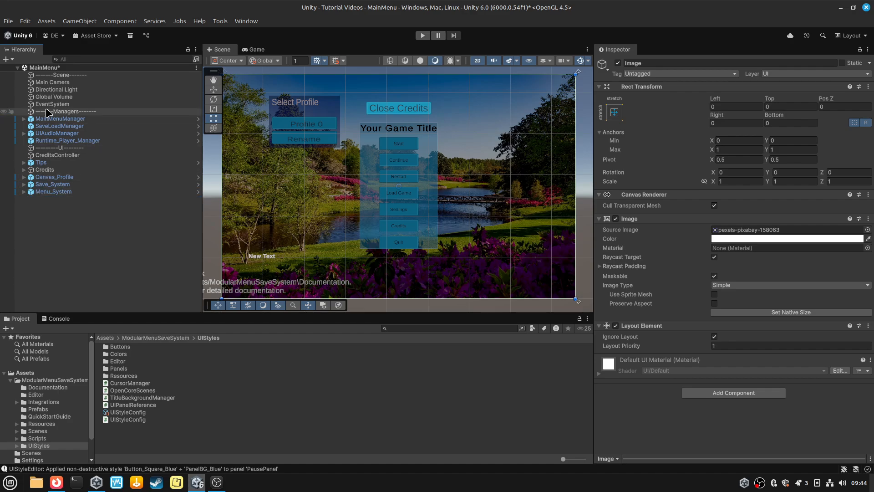
pyautogui.click(50, 119)
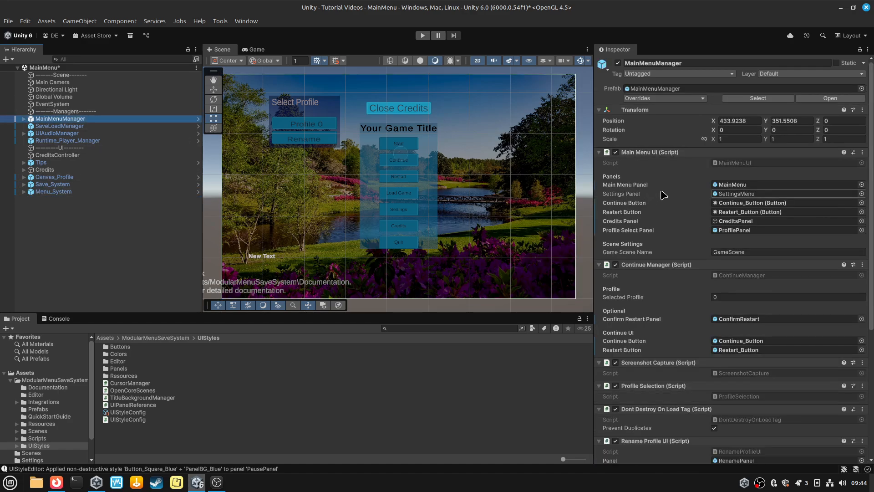
pyautogui.click(744, 195)
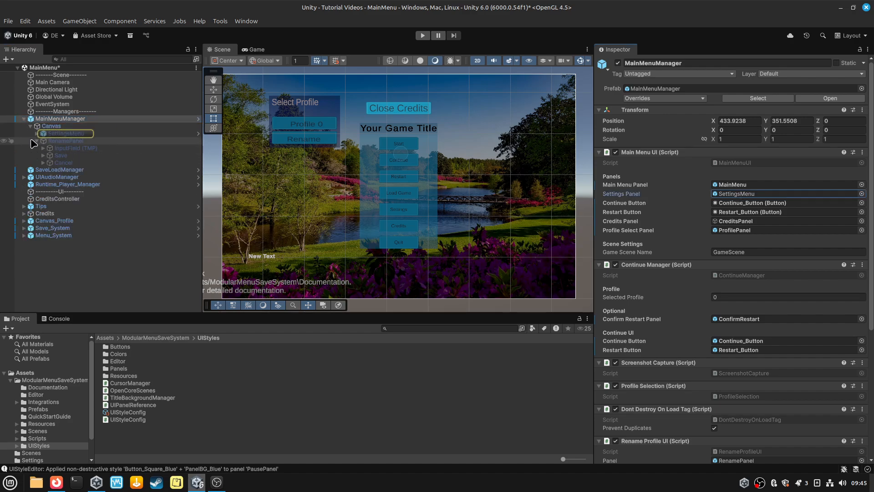
pyautogui.click(36, 134)
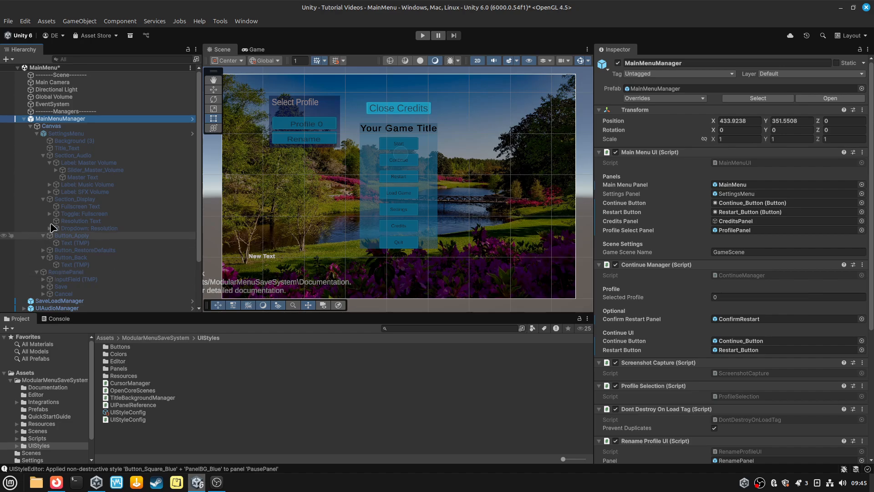
# Step: Enable the SettingsMenu object briefly to preview it, disable it again, and collapse its children
pyautogui.click(66, 134)
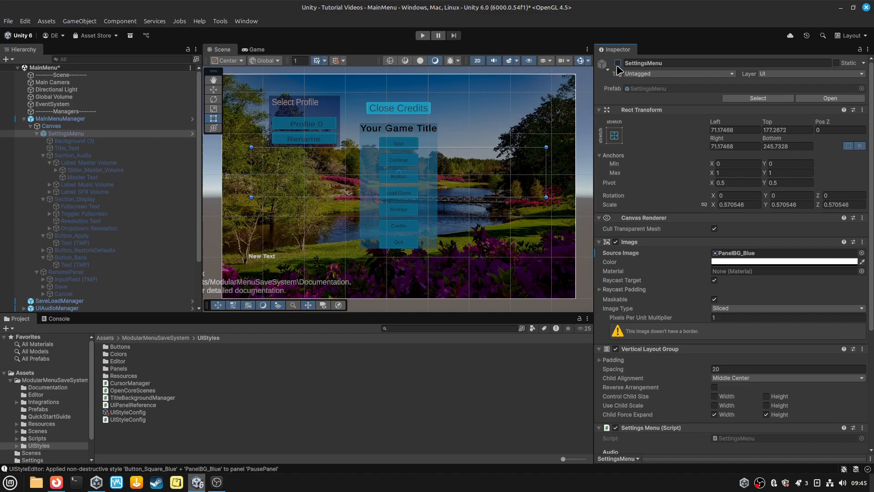
pyautogui.click(618, 63)
pyautogui.click(618, 64)
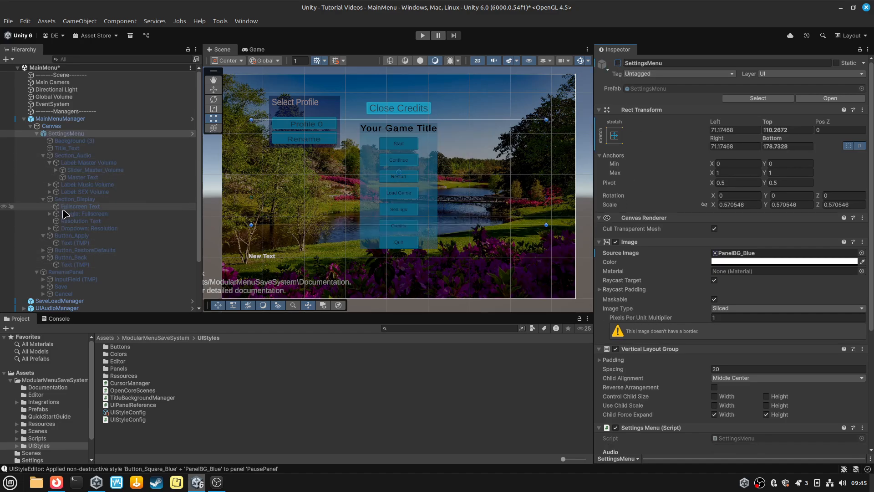
pyautogui.scroll(-3, 66, 227)
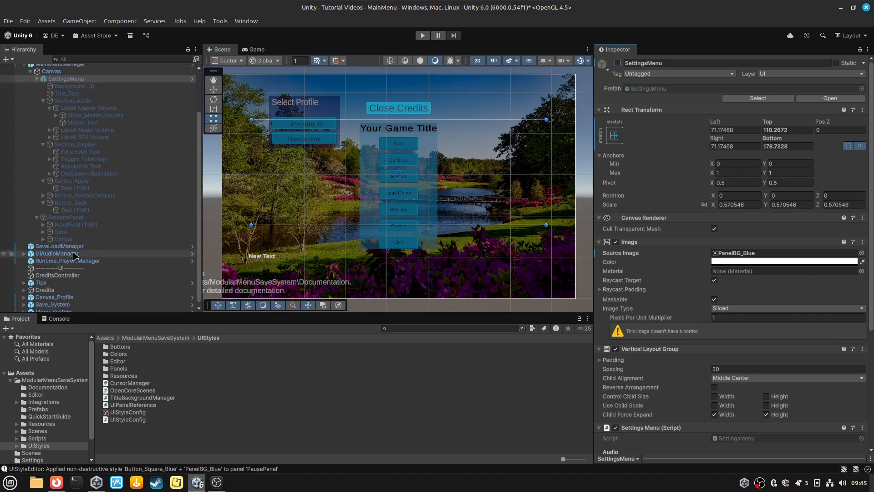
pyautogui.click(37, 79)
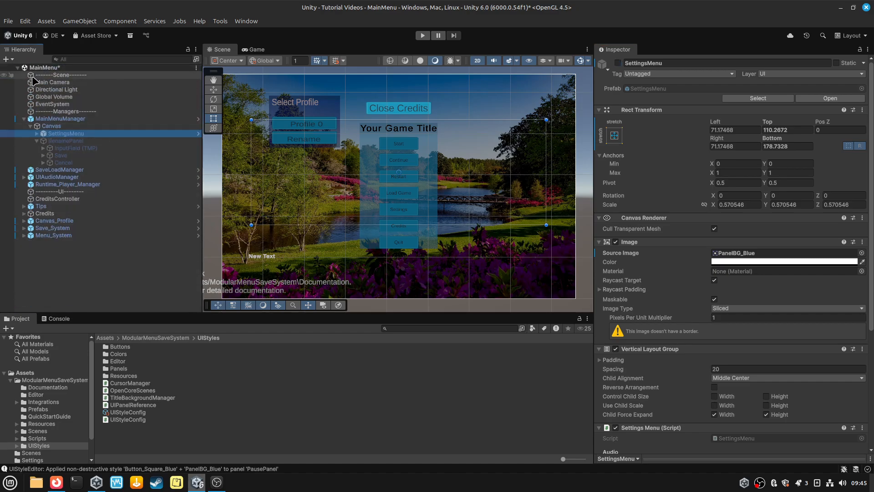
# Step: Review MainMenuManager's Restart Button reference and Game Scene Name in the Main Menu UI script
pyautogui.click(62, 119)
pyautogui.click(745, 212)
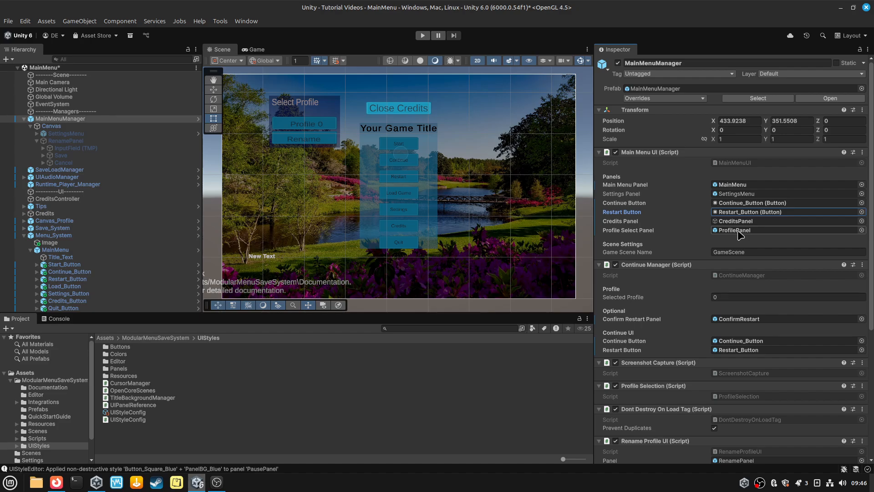
pyautogui.click(633, 252)
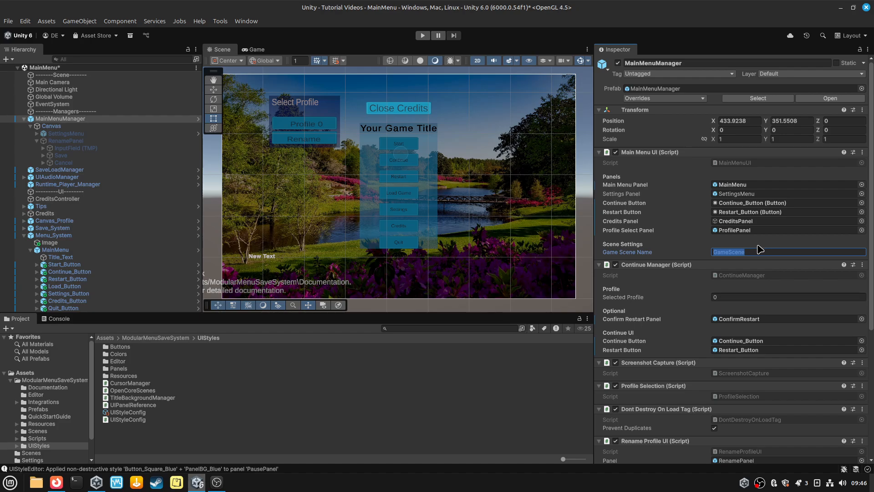
pyautogui.click(766, 240)
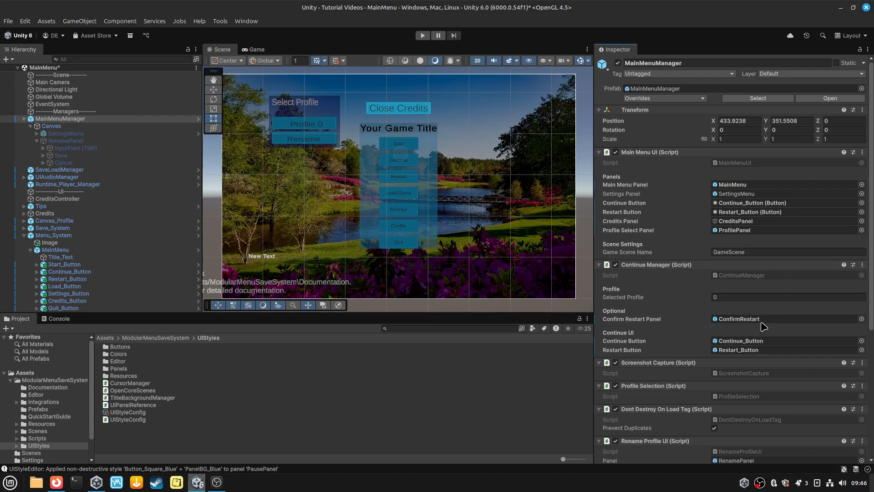
# Step: Review the Continue Manager's Selected Profile setting and inspect the ConfirmRestart object assigned as its Confirm Restart Panel
pyautogui.click(740, 296)
pyautogui.scroll(-1, 740, 288)
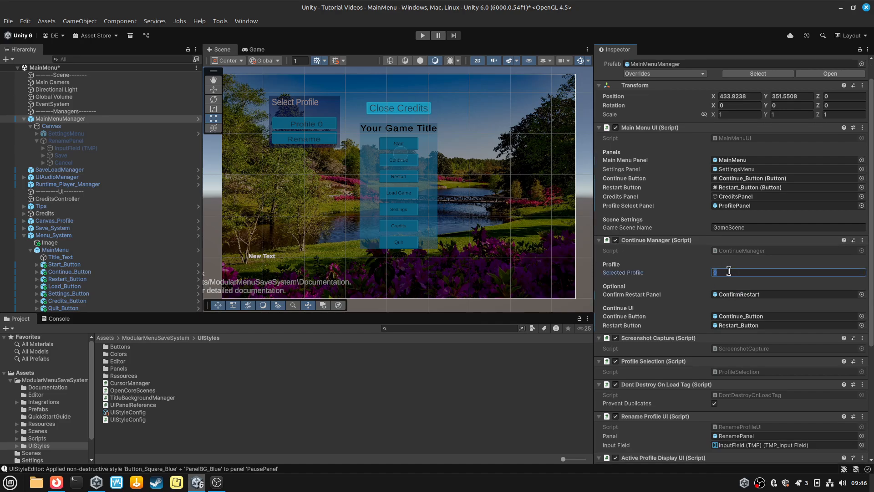
pyautogui.click(724, 273)
pyautogui.click(738, 294)
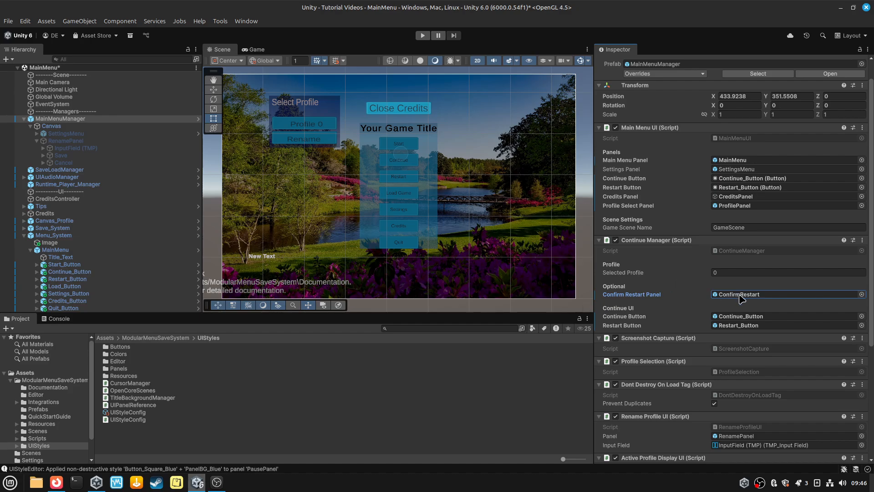
pyautogui.click(742, 299)
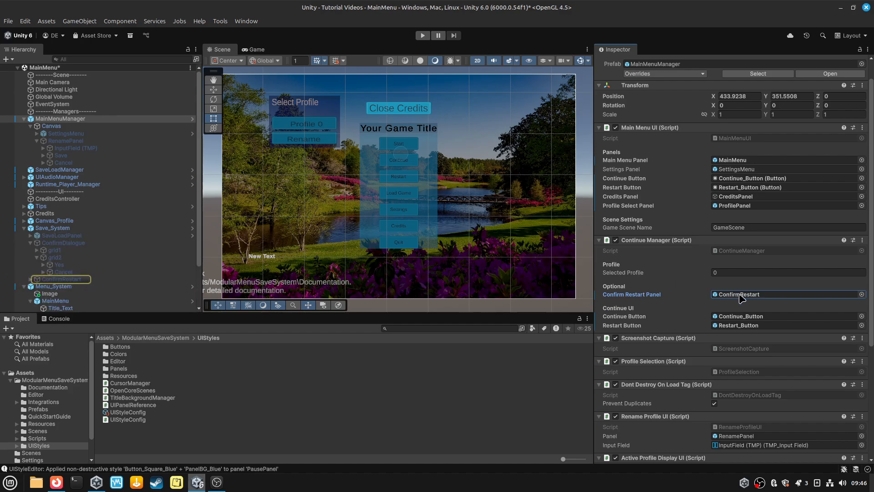
pyautogui.click(73, 279)
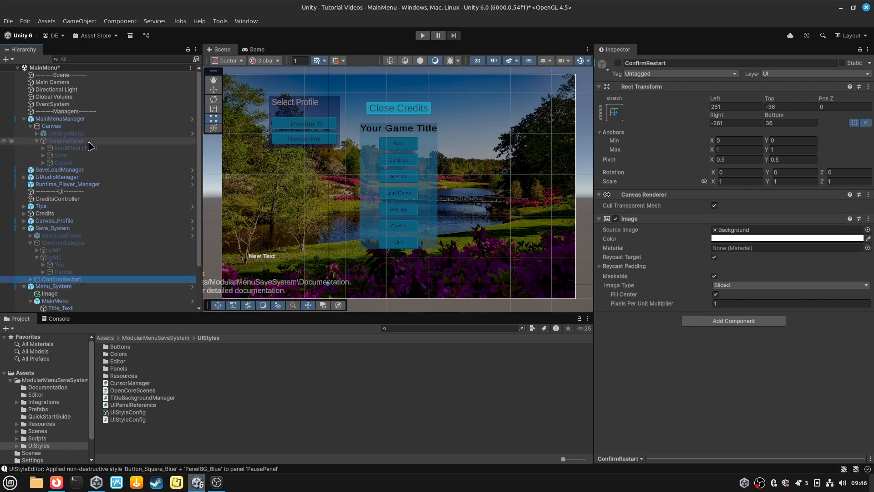
# Step: Locate the objects assigned as Continue Button and Restart Button in MainMenuManager's Continue Manager script
pyautogui.click(81, 120)
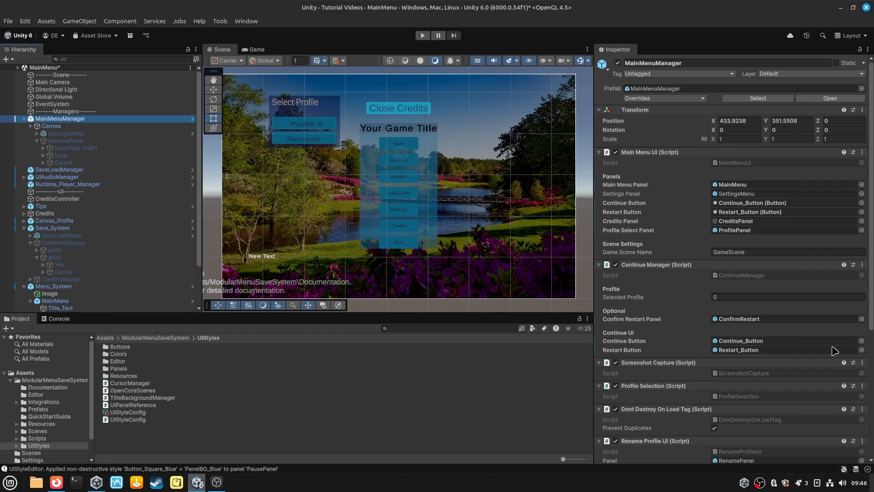
pyautogui.scroll(-3, 835, 351)
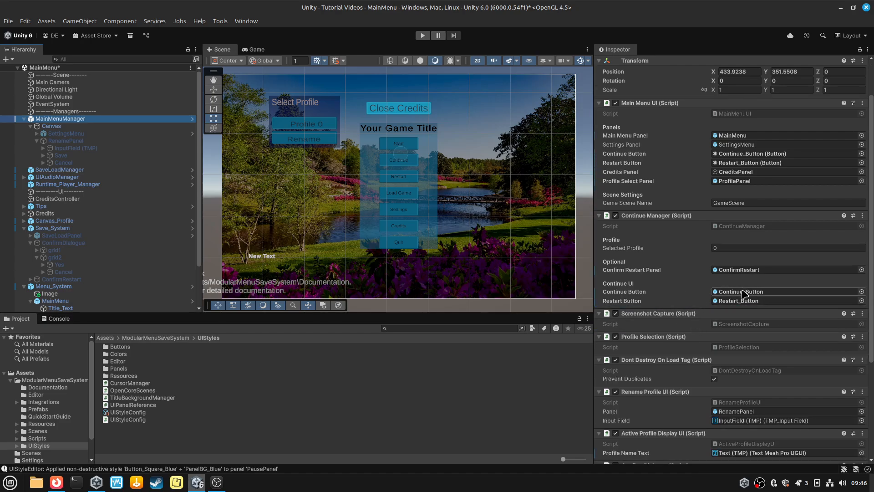
pyautogui.click(744, 294)
pyautogui.click(745, 302)
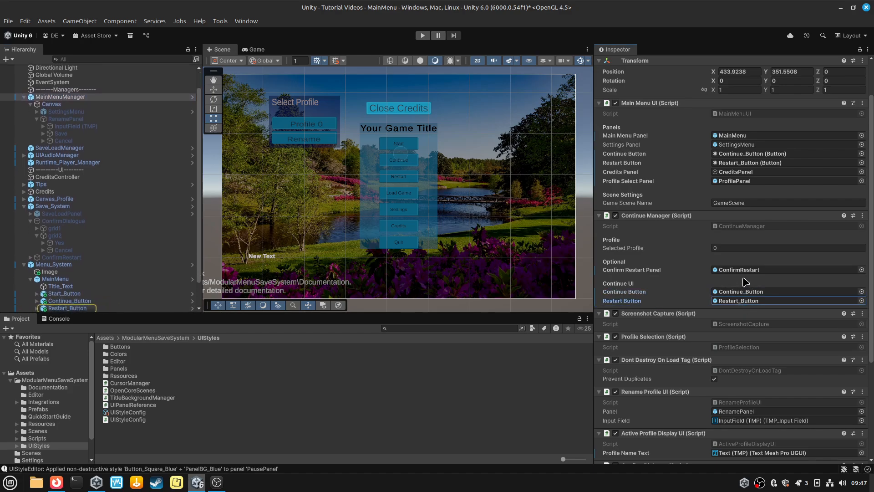
# Step: Review the Screenshot Capture, Profile Selection and Dont Destroy On Load Tag scripts on MainMenuManager
pyautogui.scroll(-3, 746, 282)
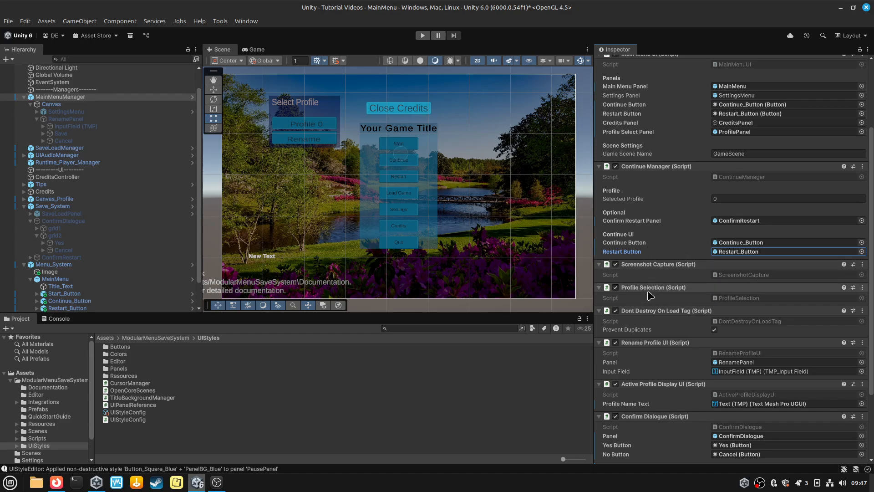
pyautogui.moveTo(734, 267); pyautogui.dragTo(685, 265)
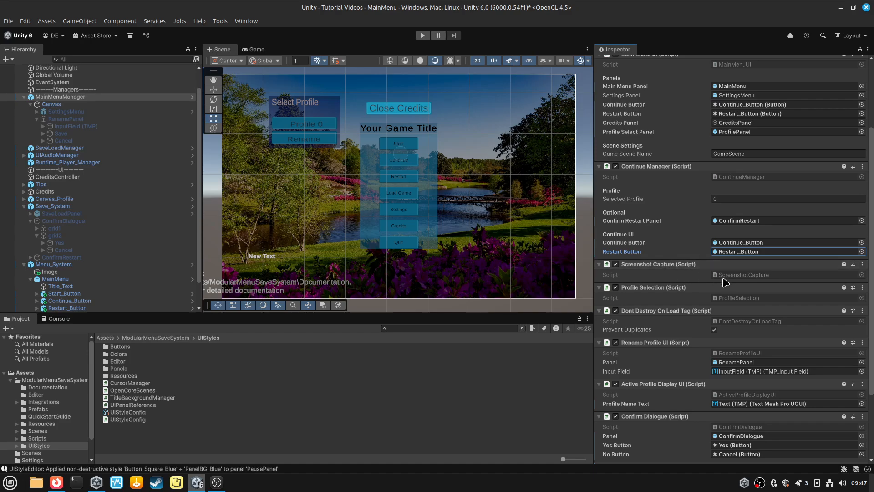
pyautogui.moveTo(732, 289); pyautogui.dragTo(639, 310)
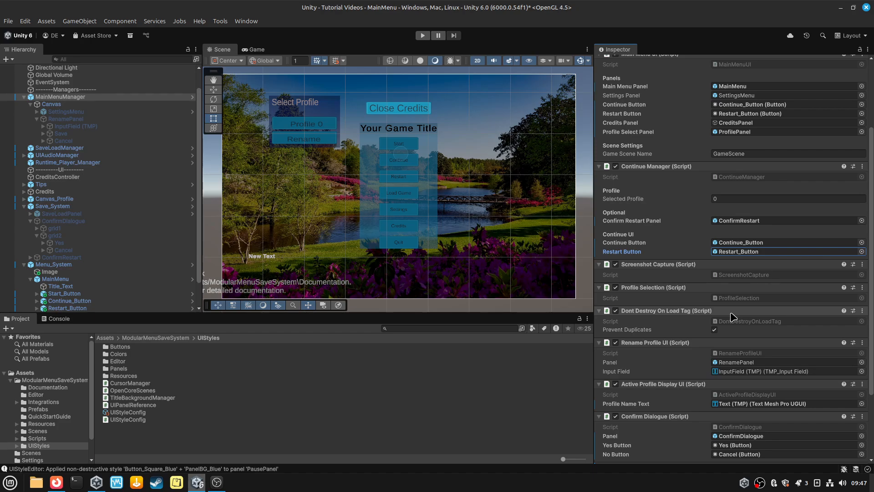
pyautogui.moveTo(676, 311); pyautogui.dragTo(701, 330)
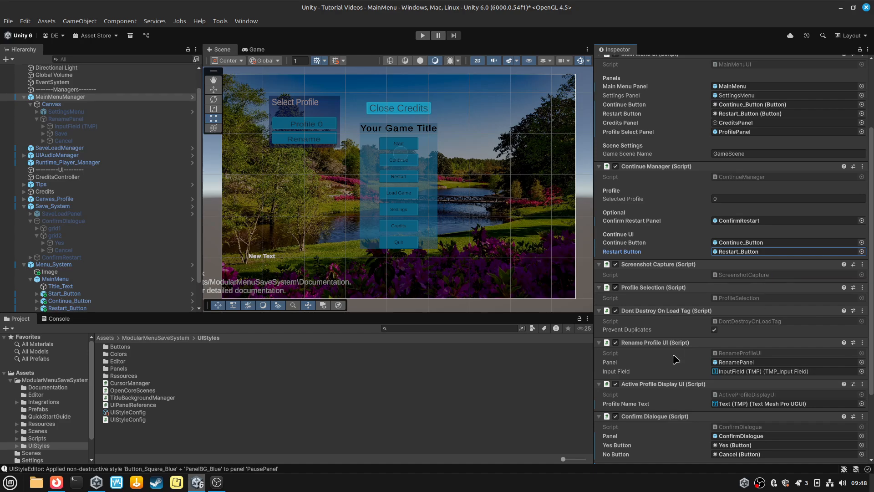
# Step: Locate the objects assigned as Panel and Input Field in MainMenuManager's Rename Profile UI script
pyautogui.scroll(-3, 702, 353)
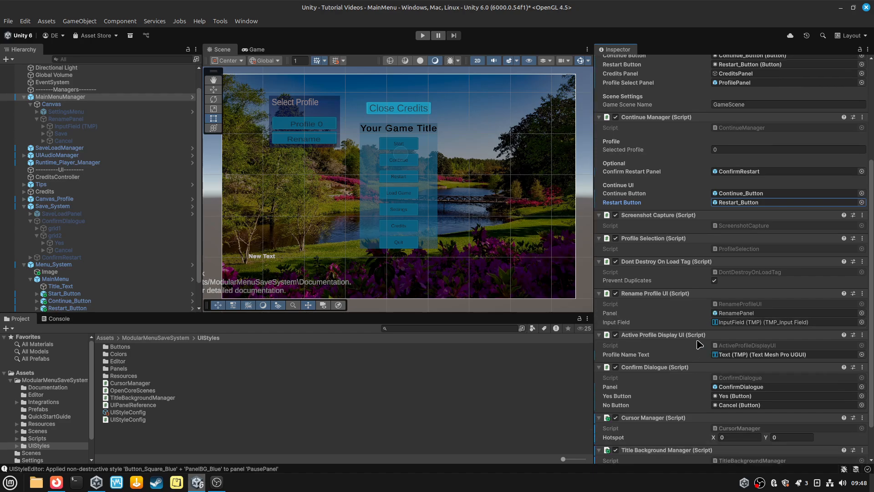
pyautogui.click(747, 314)
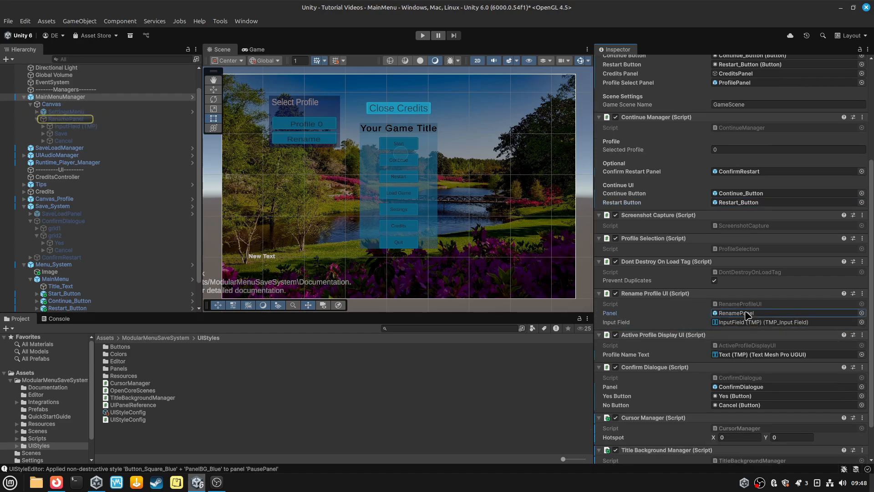
pyautogui.click(742, 321)
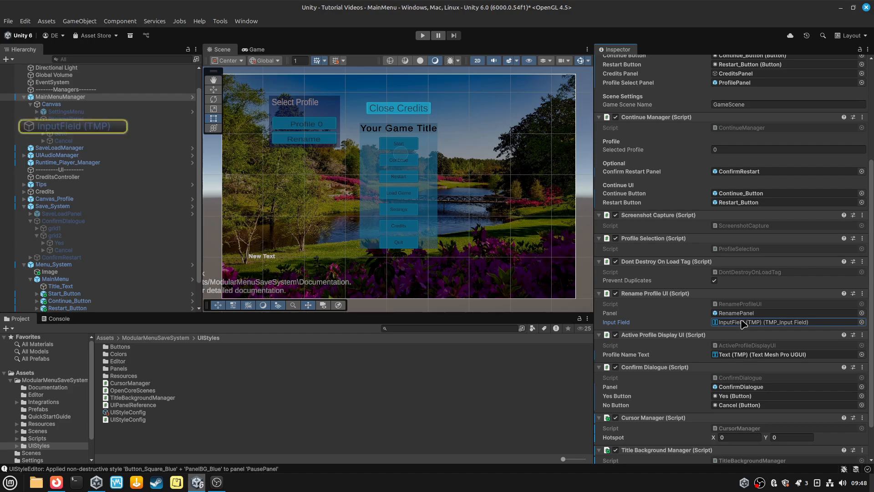
pyautogui.click(742, 314)
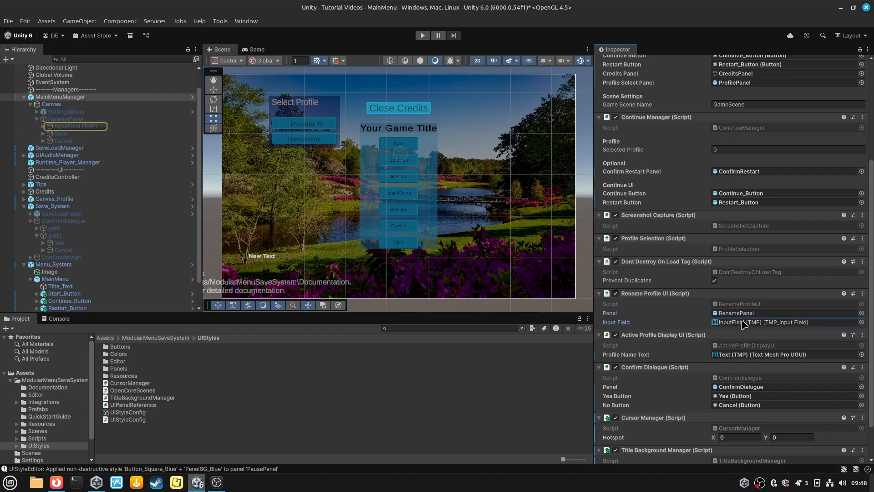
# Step: Locate the Active Profile Display UI's Profile Name Text object and inspect the neighbouring Text (TMP) directly under ChangePanel
pyautogui.scroll(-2, 652, 302)
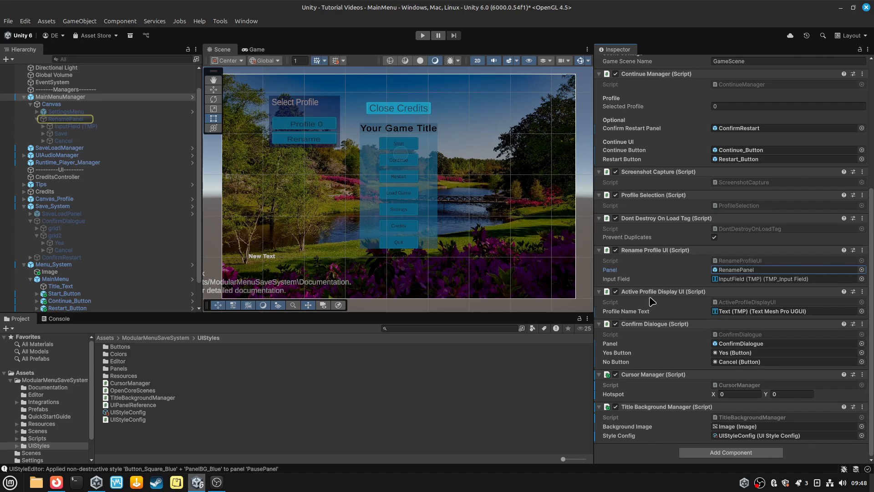
pyautogui.click(777, 312)
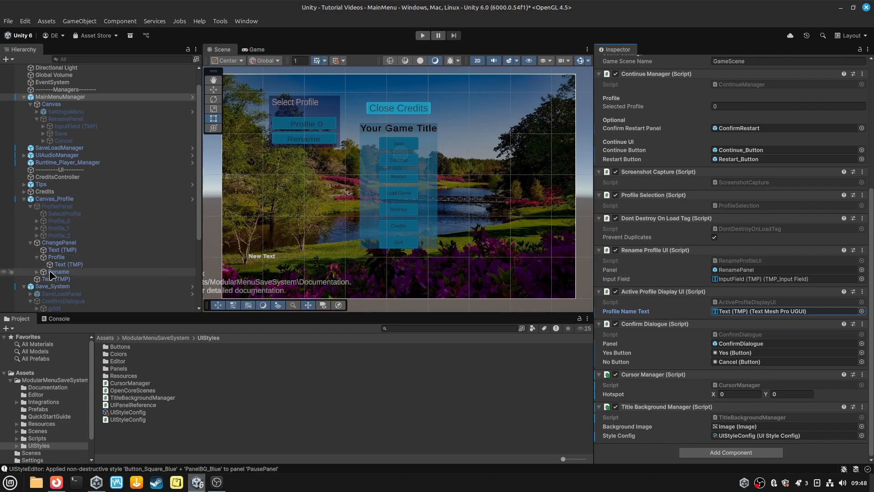
pyautogui.click(752, 311)
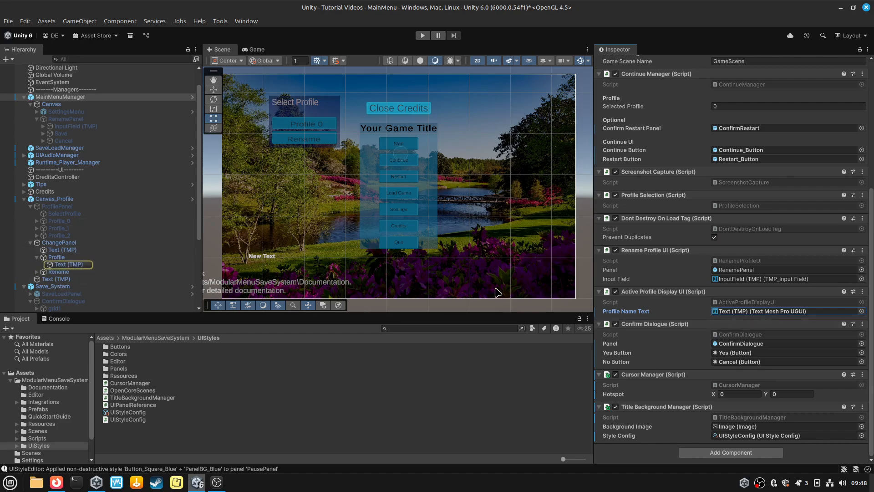
pyautogui.click(57, 251)
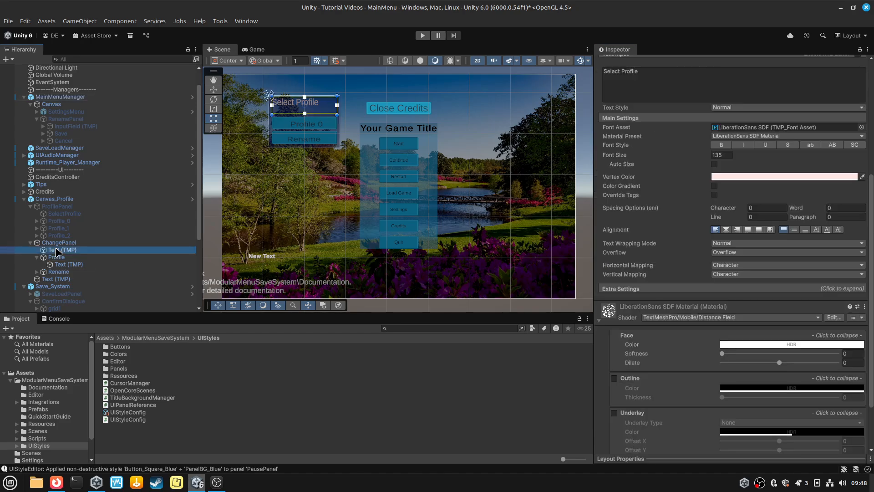
pyautogui.click(57, 249)
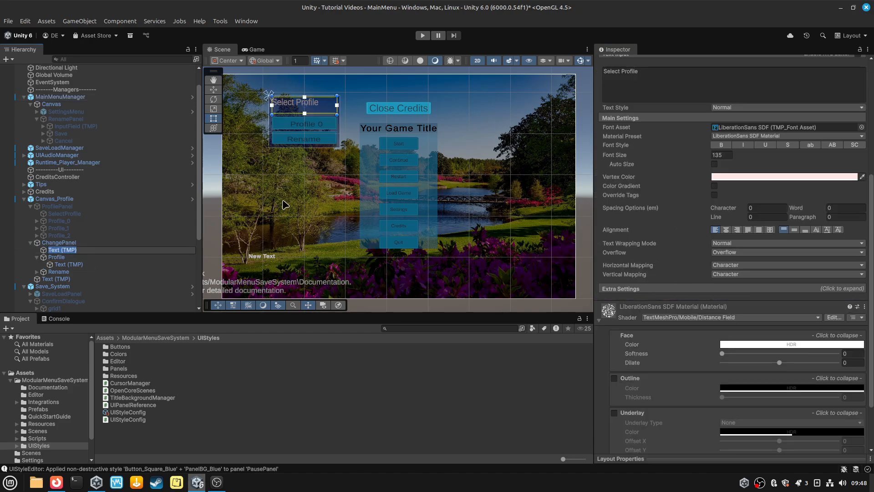
# Step: Return to MainMenuManager and review its Confirm Dialogue and Cursor Manager scripts
pyautogui.click(62, 97)
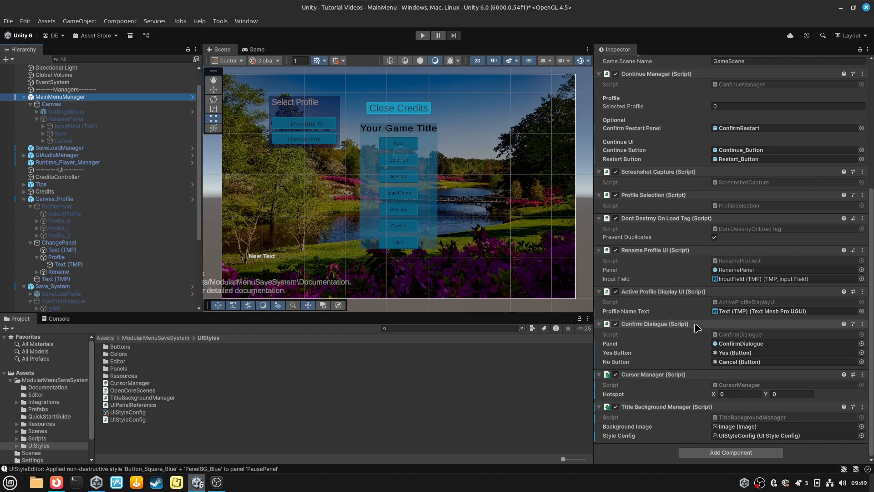
pyautogui.moveTo(695, 324); pyautogui.dragTo(689, 376)
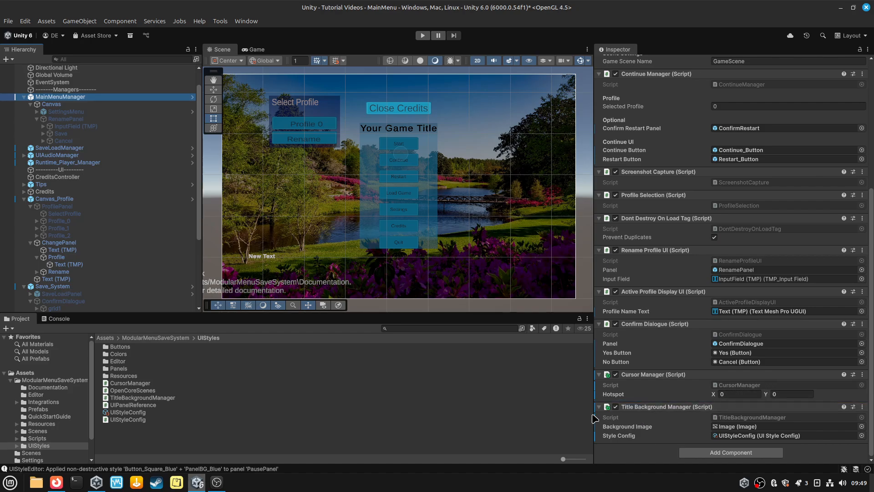
# Step: Review the Title Background Manager script and inspect the UIStyleConfig asset assigned as its Style Config
pyautogui.moveTo(654, 411); pyautogui.dragTo(714, 404)
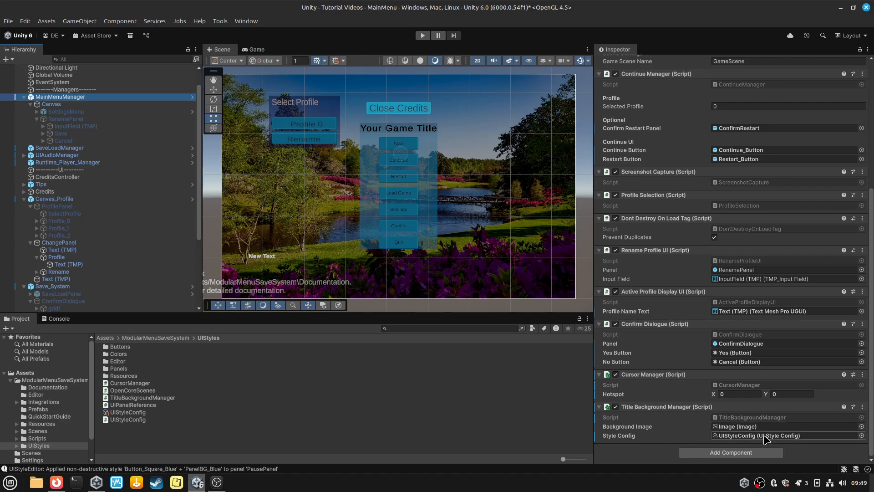
pyautogui.click(742, 438)
pyautogui.click(124, 412)
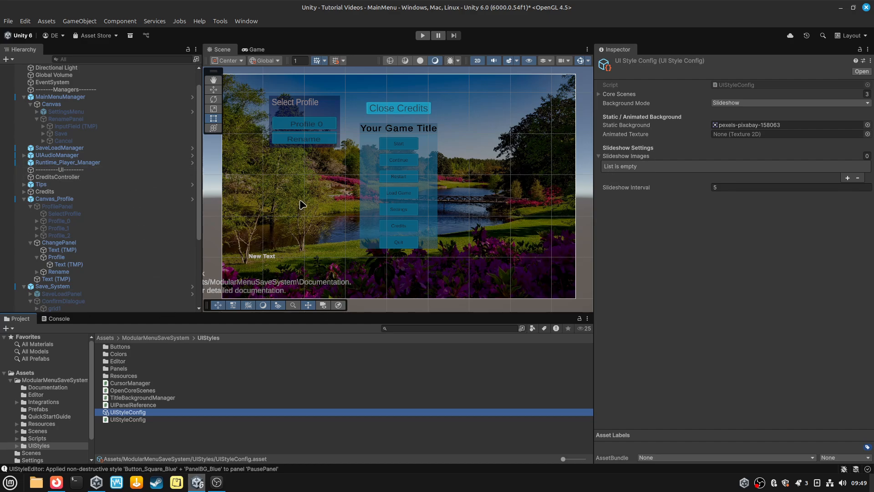
# Step: Look over MainMenuManager's components once more and collapse MainMenuManager, Canvas_Profile and Save_System in the scene hierarchy
pyautogui.click(24, 97)
pyautogui.scroll(-5, 691, 322)
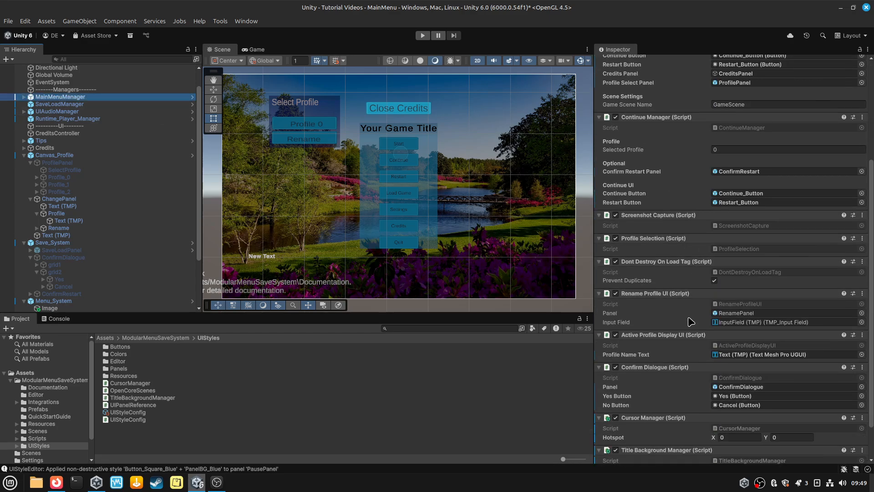
pyautogui.scroll(6, 691, 318)
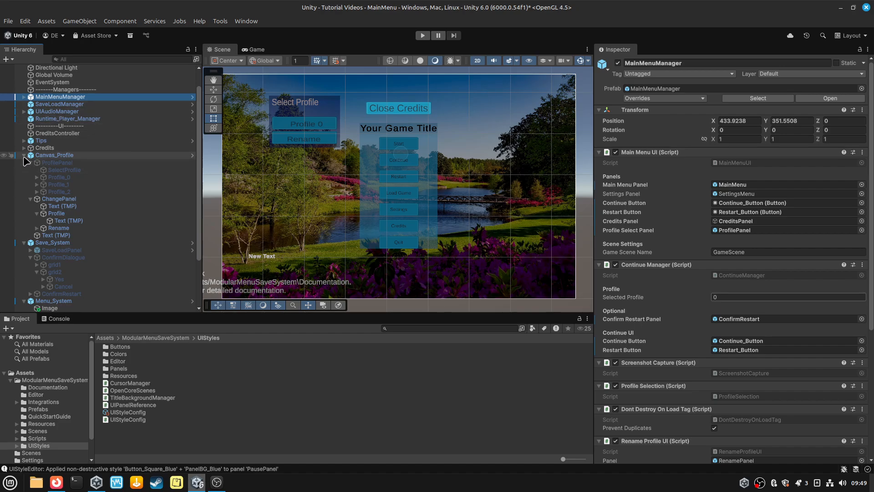
pyautogui.click(24, 156)
pyautogui.click(24, 178)
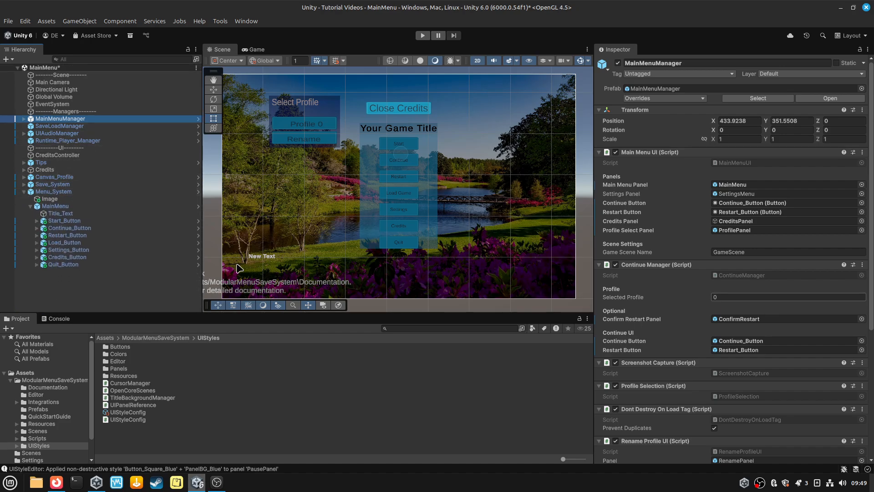
pyautogui.click(217, 482)
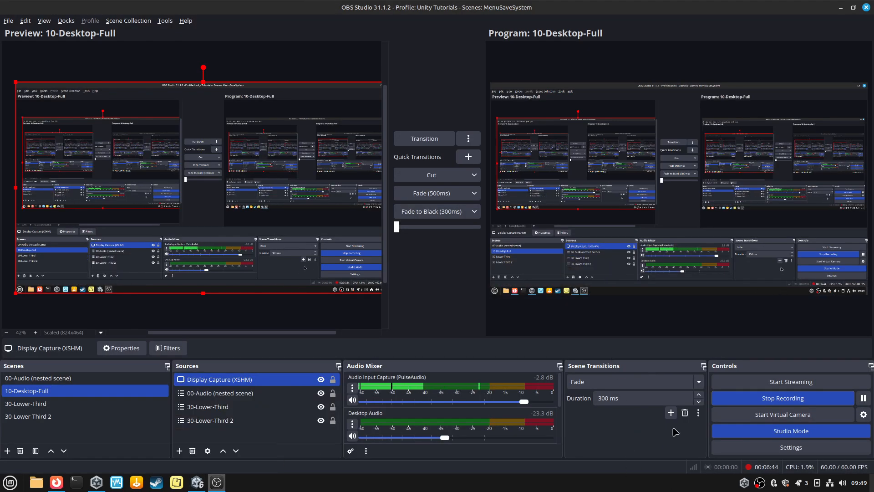